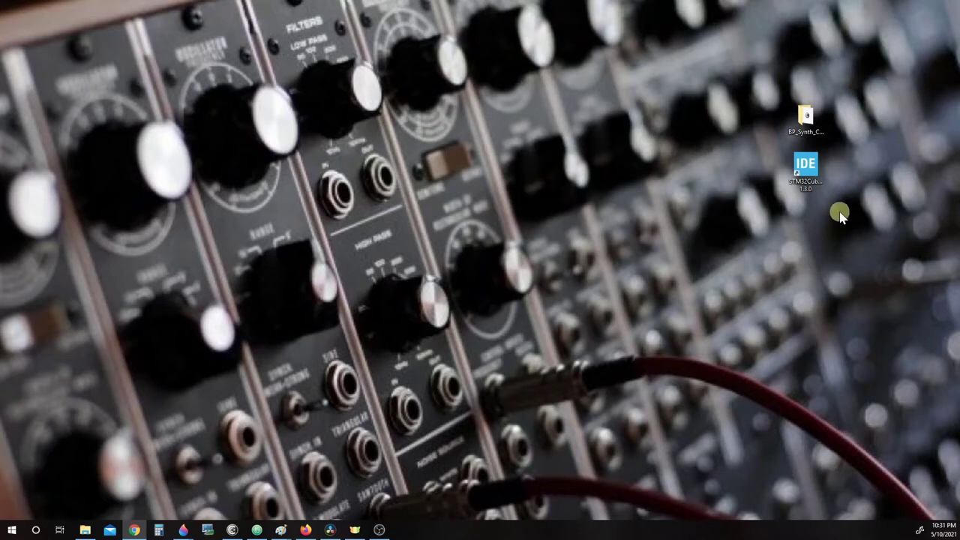
- Start STM32CubeIDE and launch it with the workspace_1.3.0 workspace directory
double_click(810, 172)
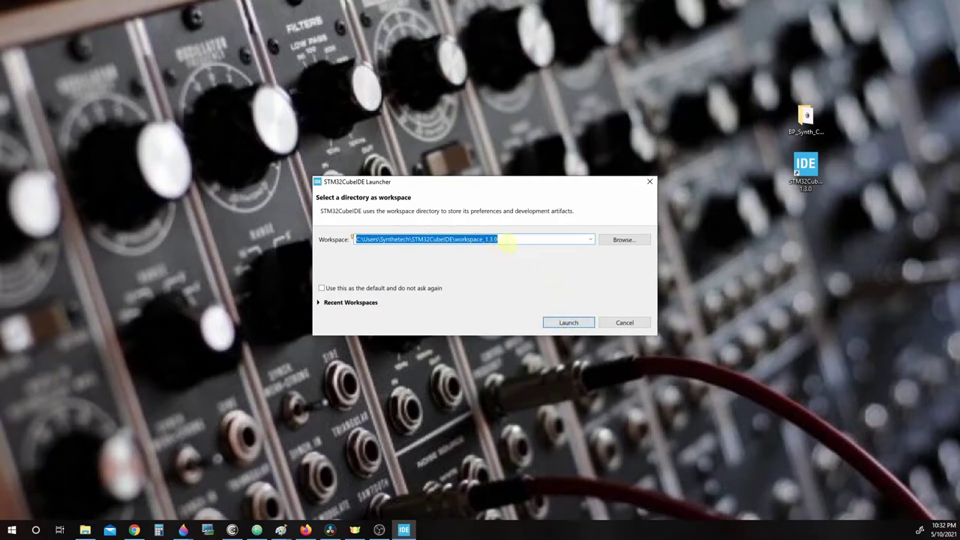
click(504, 241)
click(569, 324)
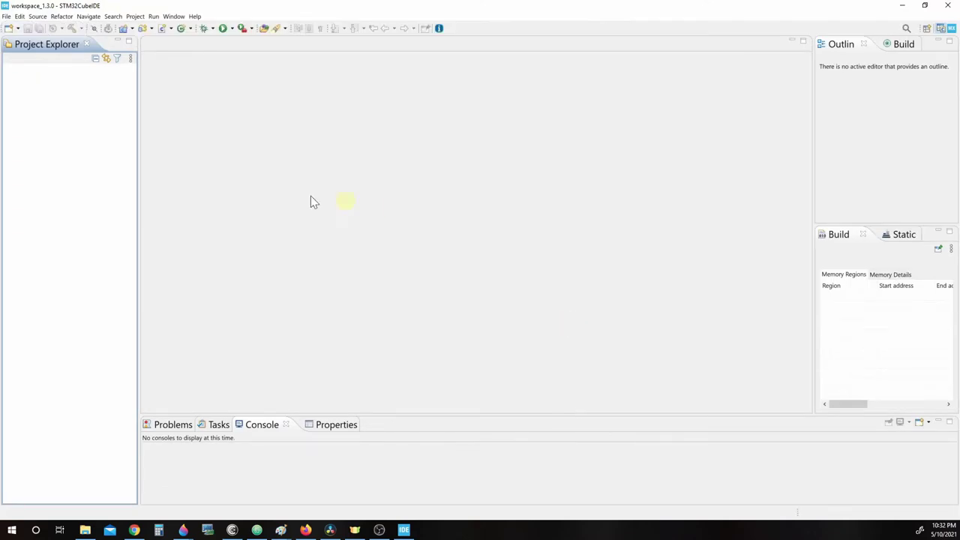
- Start a new STM32 project and filter the target microcontrollers to the STM32F4 series
click(18, 31)
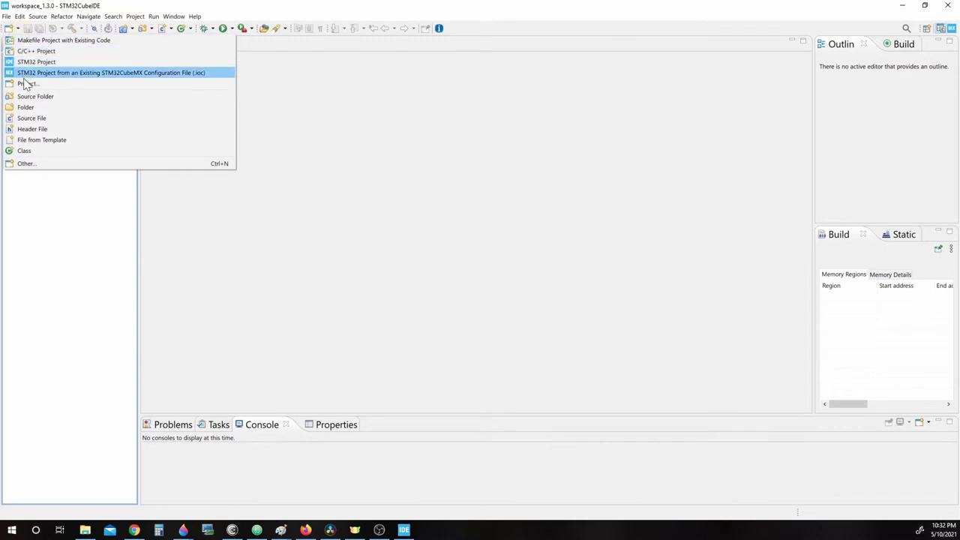
click(68, 63)
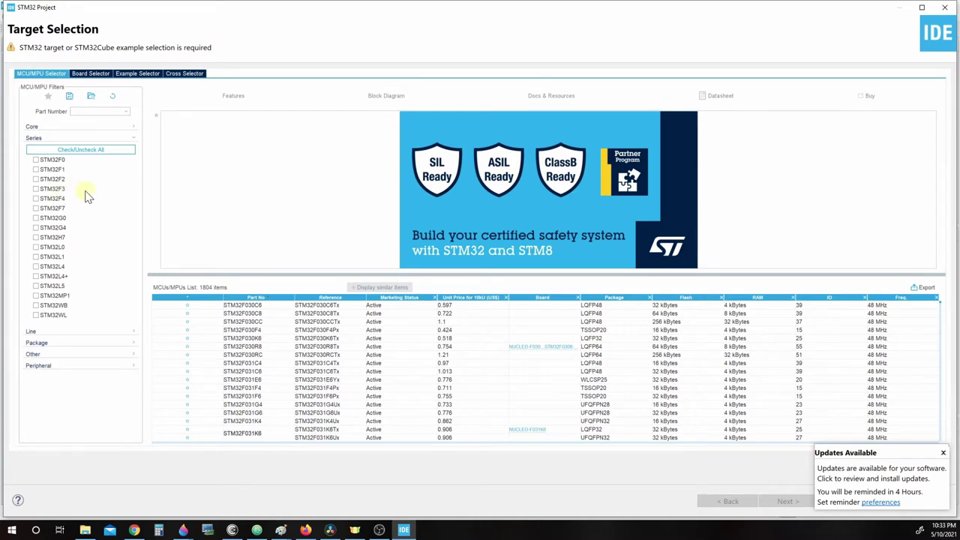
click(35, 198)
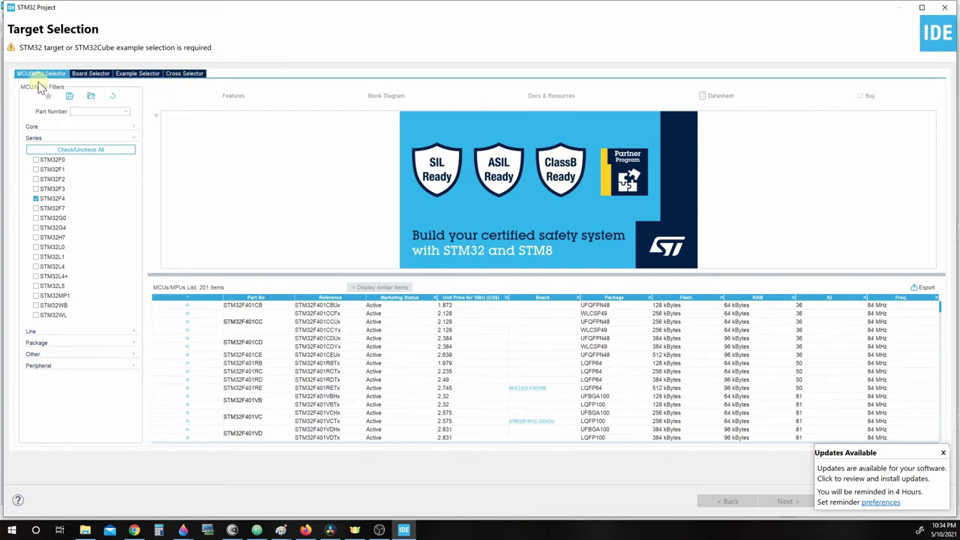
click(43, 200)
- Choose the STM32F411CEUx as the target microcontroller and continue to the project setup
scroll(265, 356, down, 10)
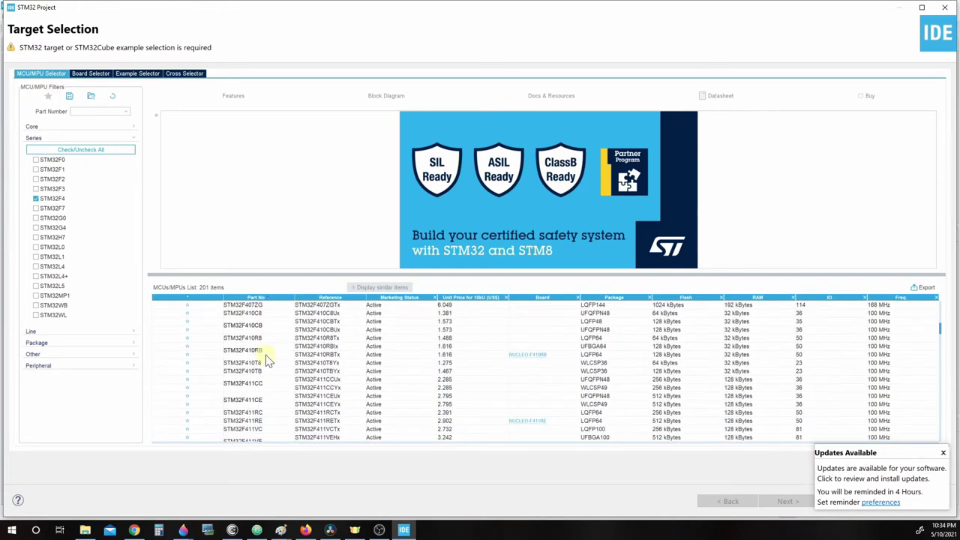
scroll(265, 355, up, 1)
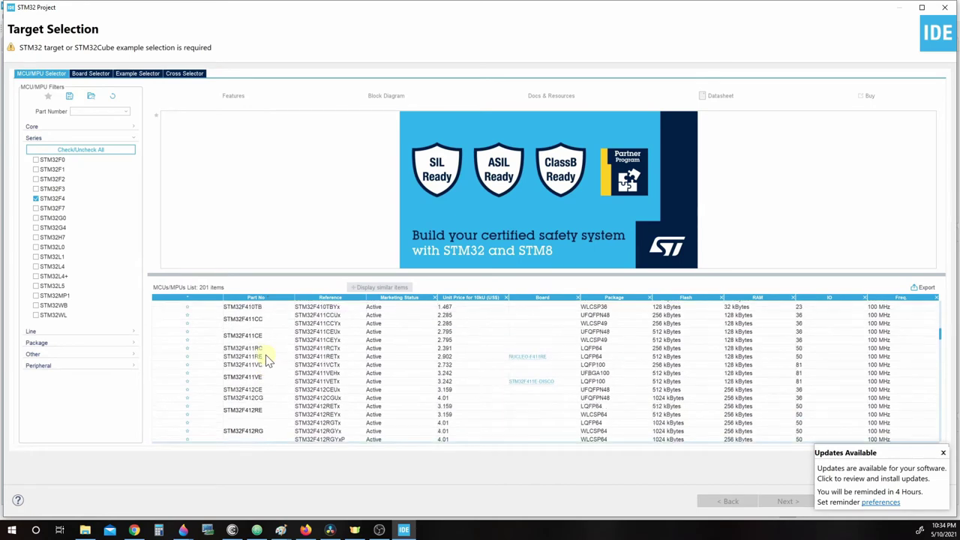
click(258, 337)
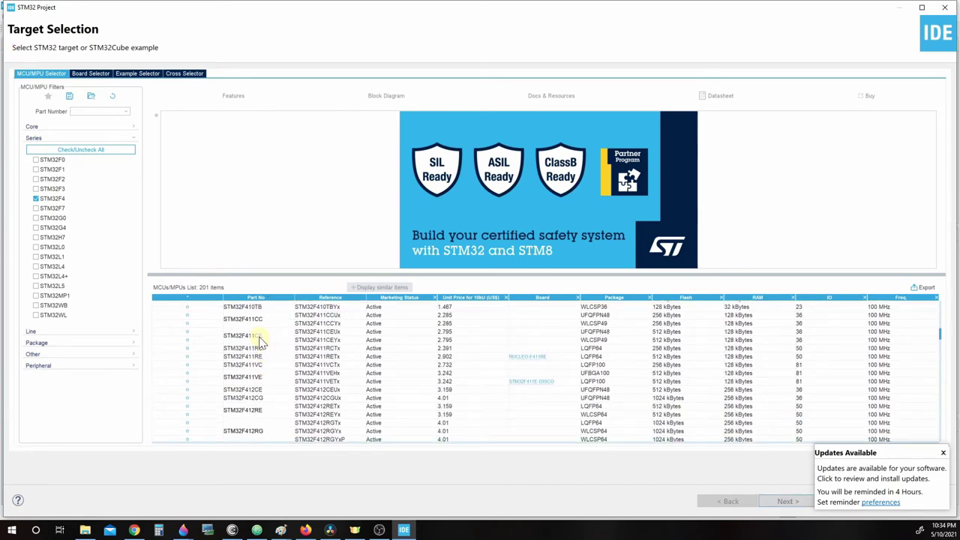
click(349, 341)
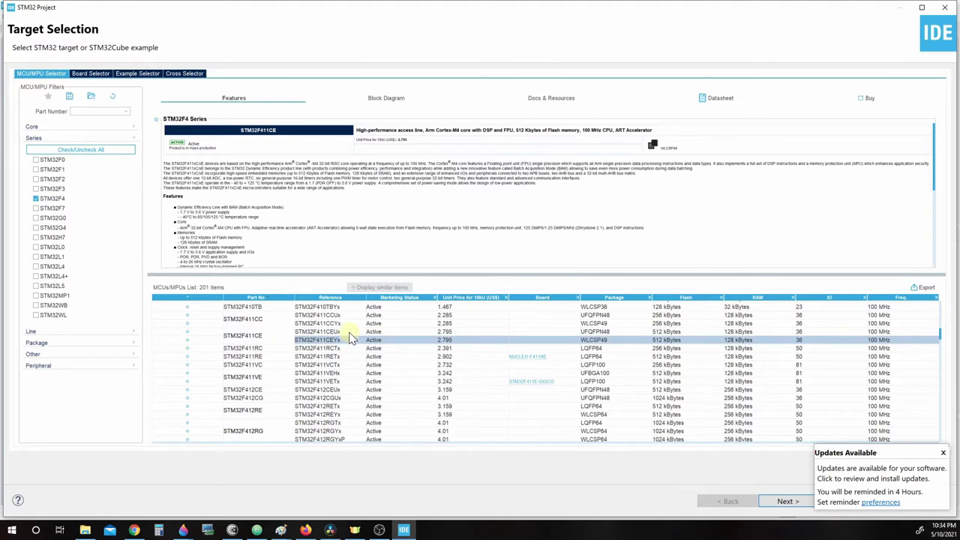
click(349, 332)
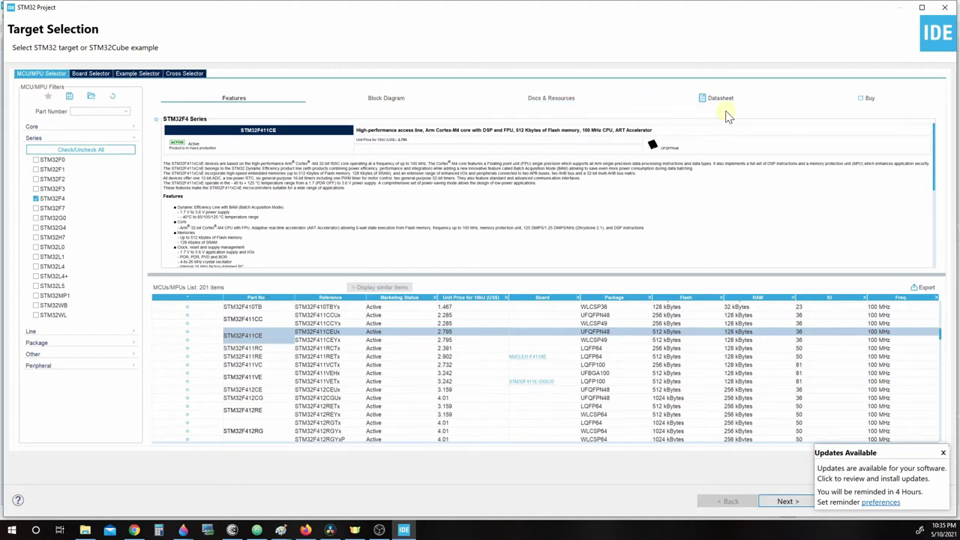
click(789, 502)
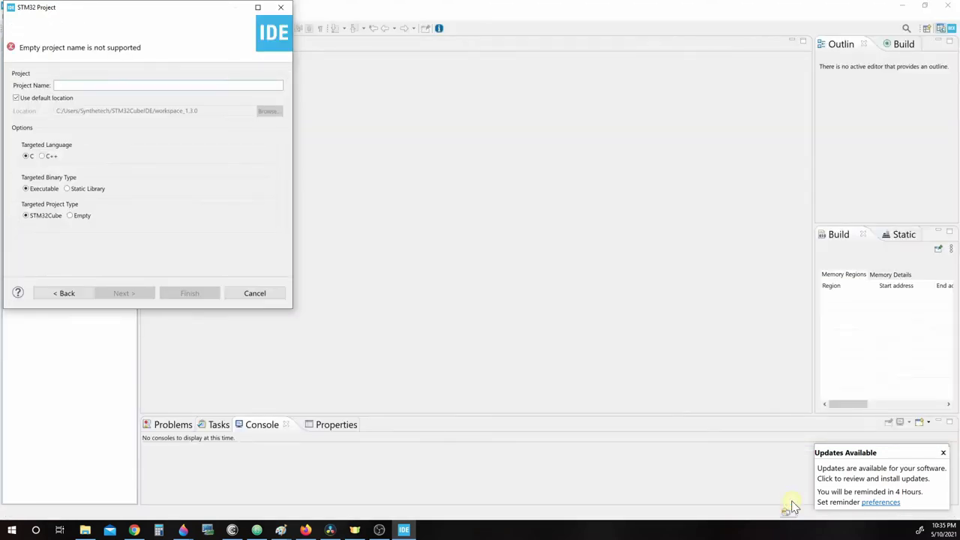
- Name the project BP_Synth-init, create it with the default C options, and dismiss the updates notification
drag(158, 11, 477, 87)
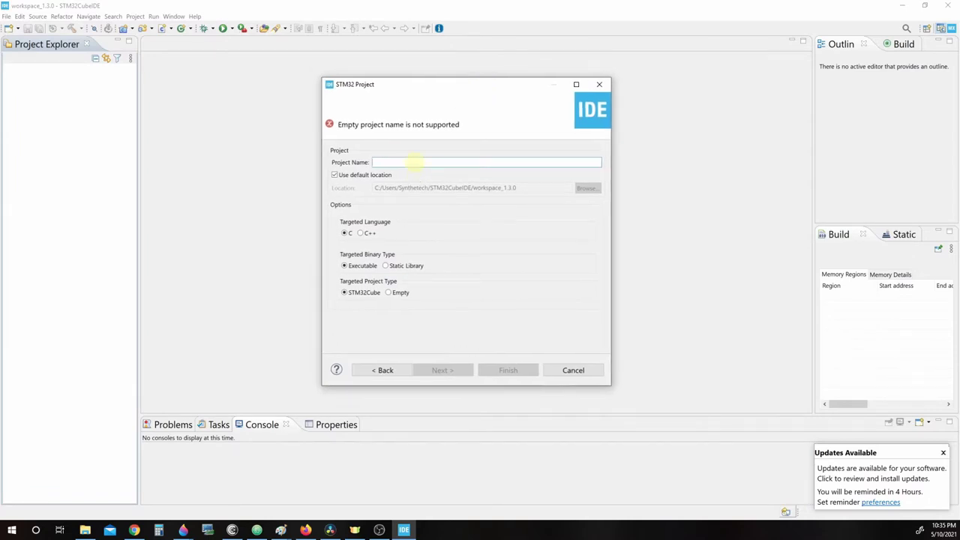
text(BP)
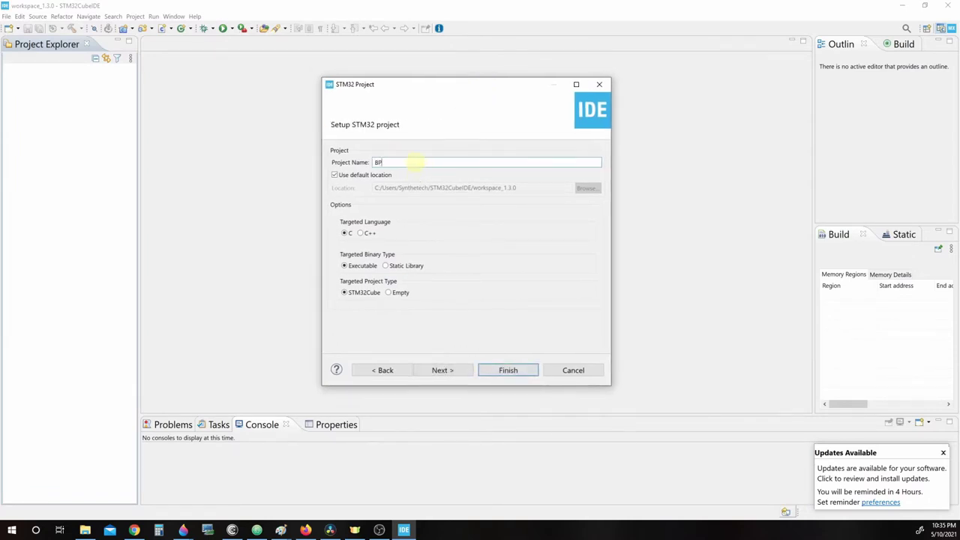
text(_Synth-init)
click(525, 371)
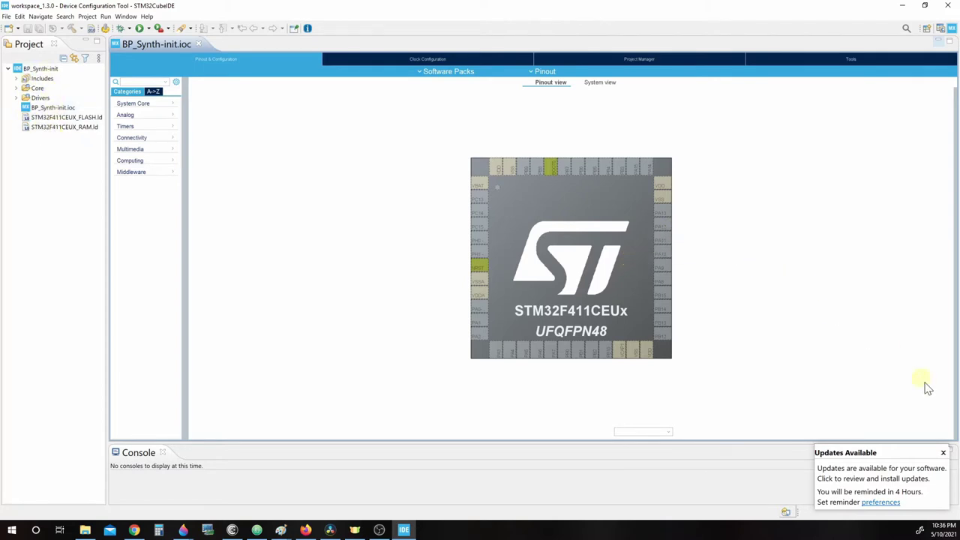
click(944, 455)
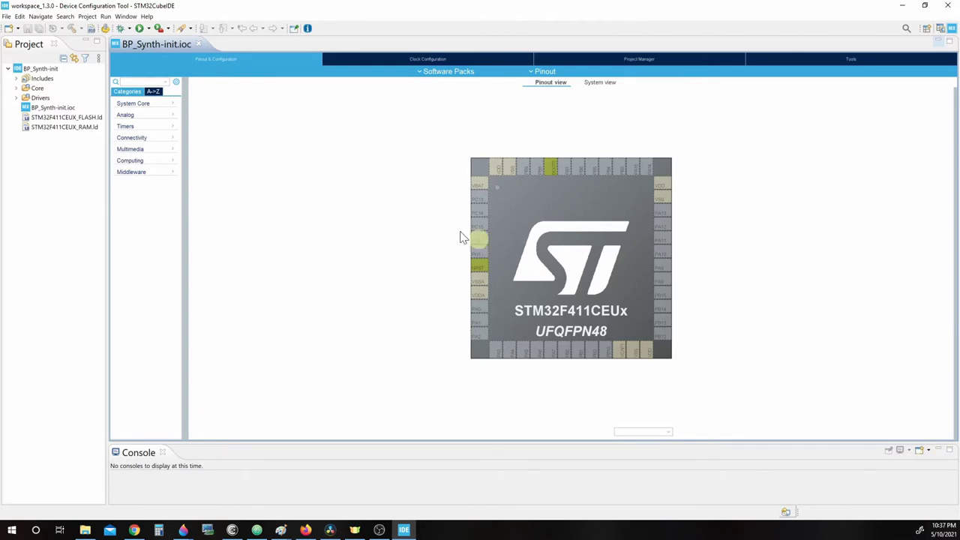
- Open main.c from the project's Core/Src folder and accept the C/C++ perspective
click(16, 88)
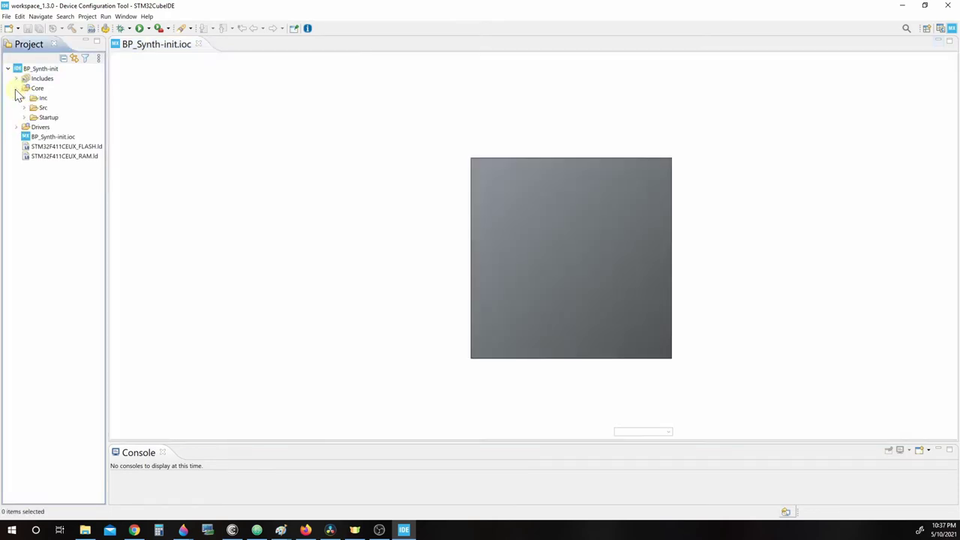
click(25, 108)
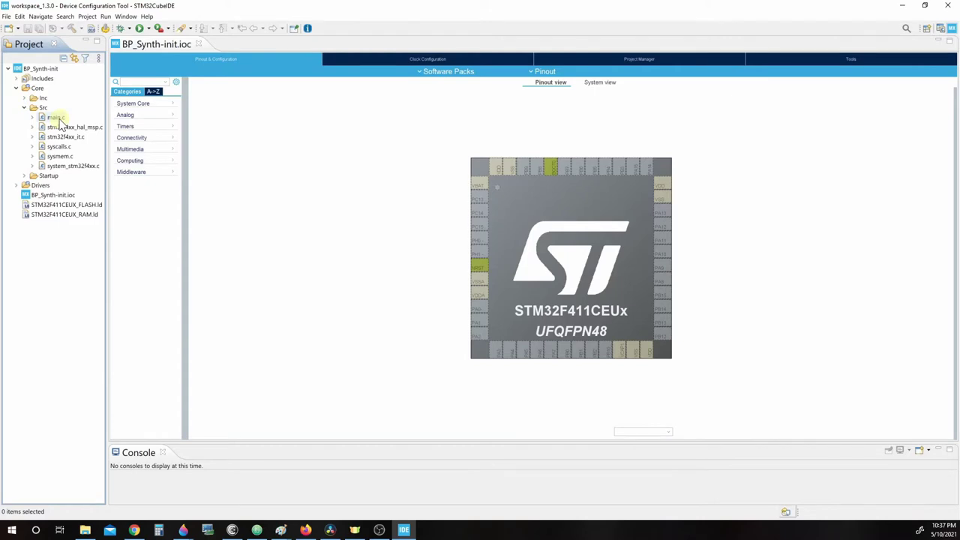
double_click(58, 120)
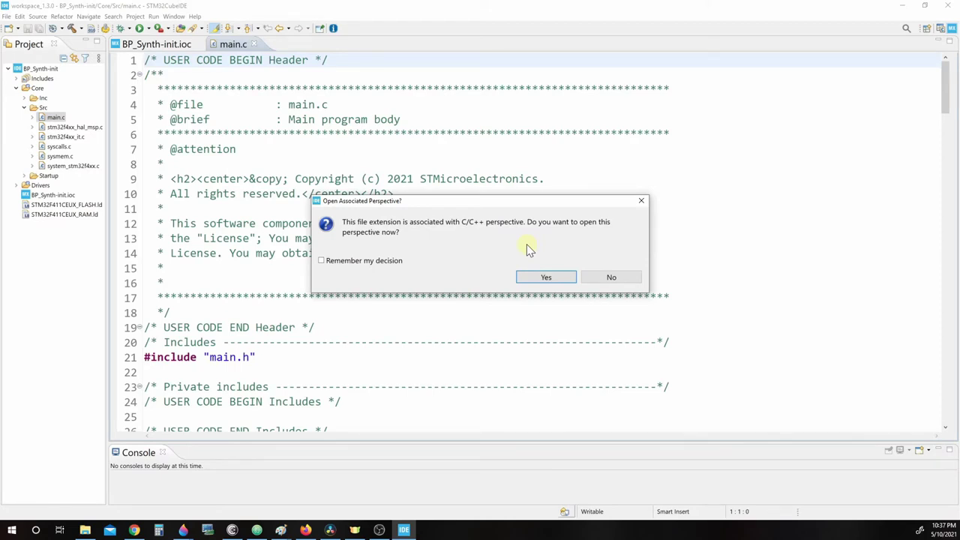
click(547, 276)
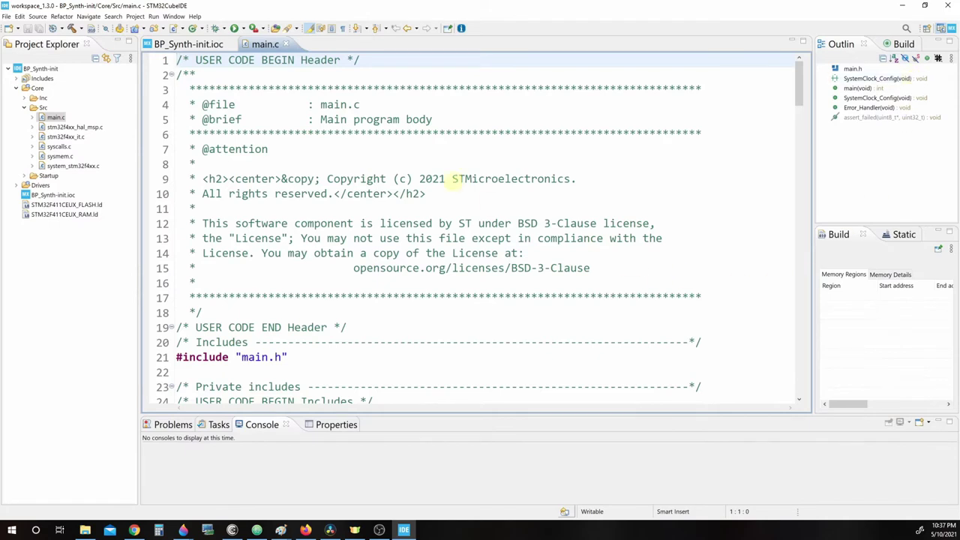
- Maximize the main.c editor and examine the generated code and its user code sections
click(315, 208)
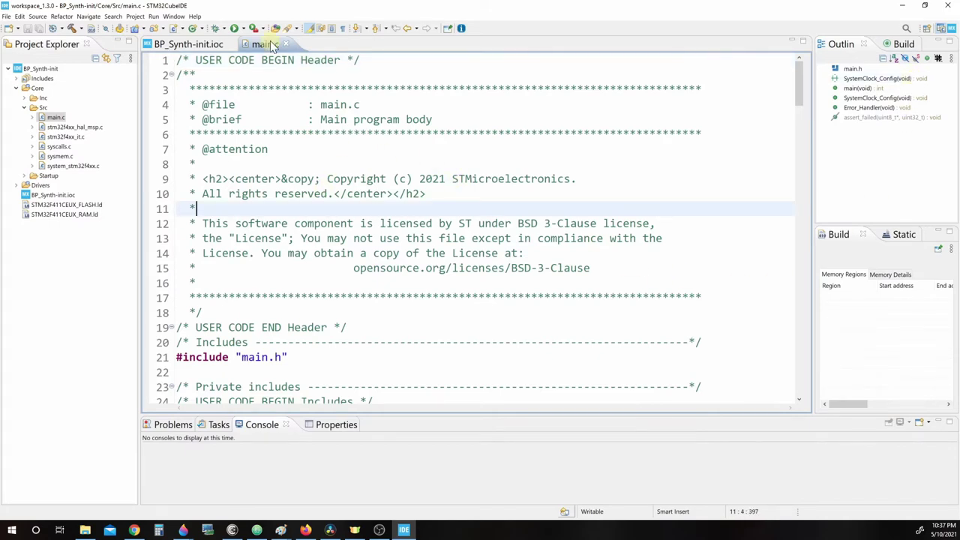
click(803, 43)
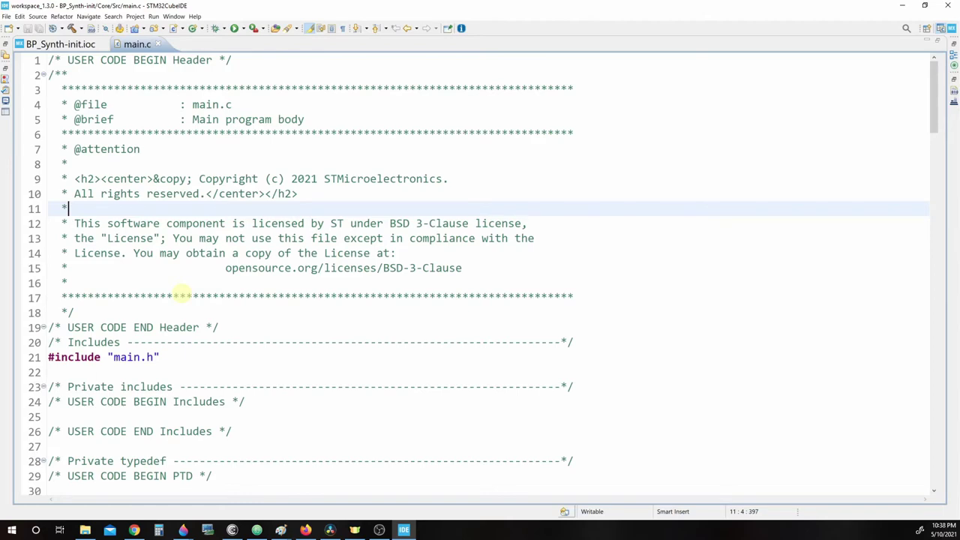
scroll(182, 293, down, 5)
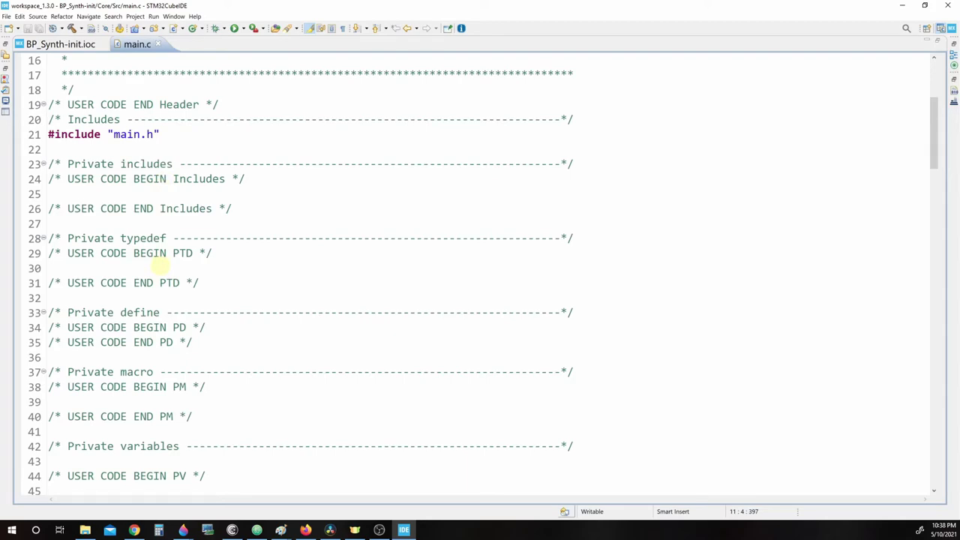
scroll(160, 264, down, 6)
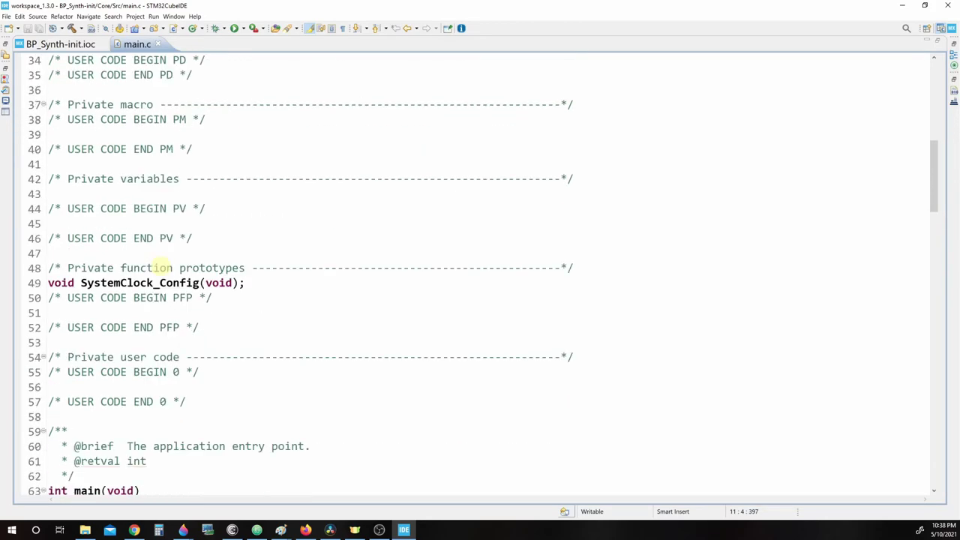
scroll(160, 266, down, 13)
scroll(180, 270, up, 20)
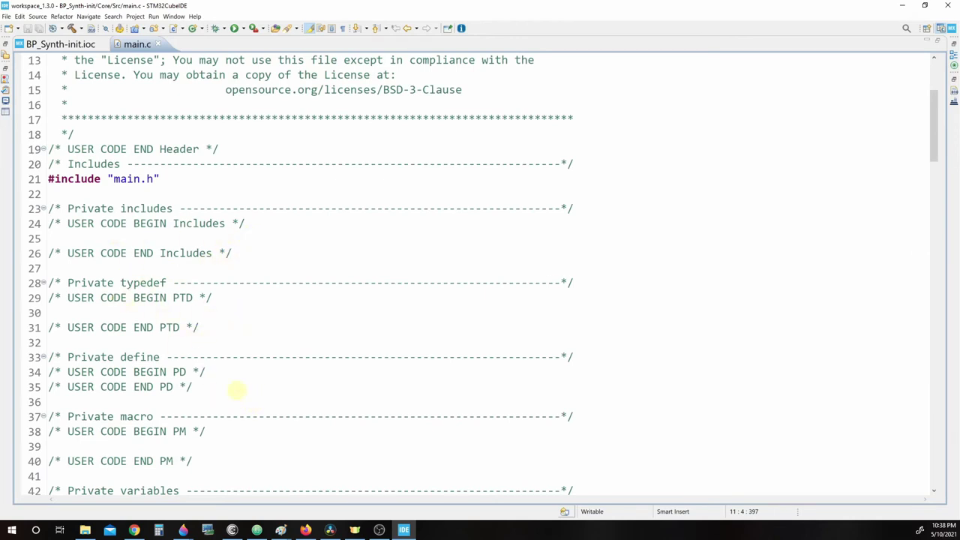
scroll(247, 360, down, 4)
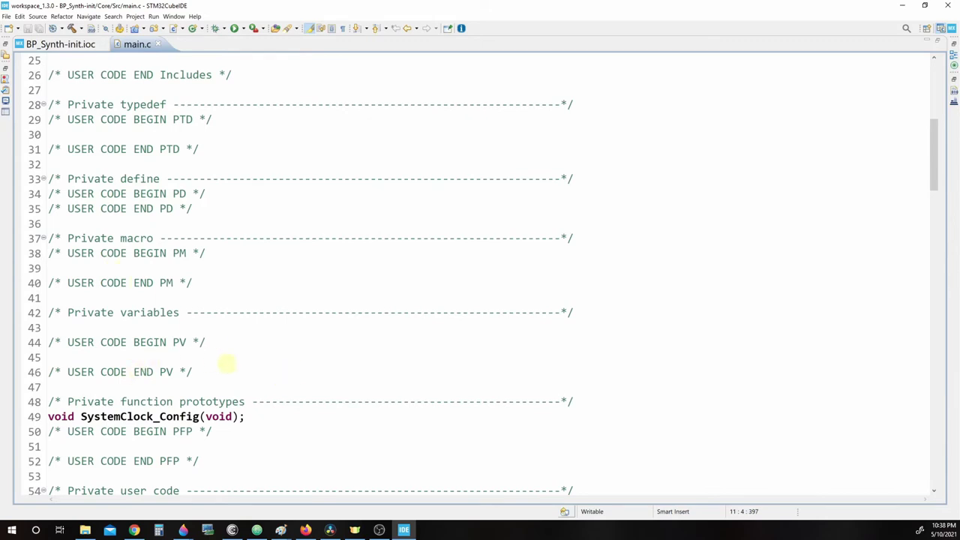
scroll(122, 223, up, 8)
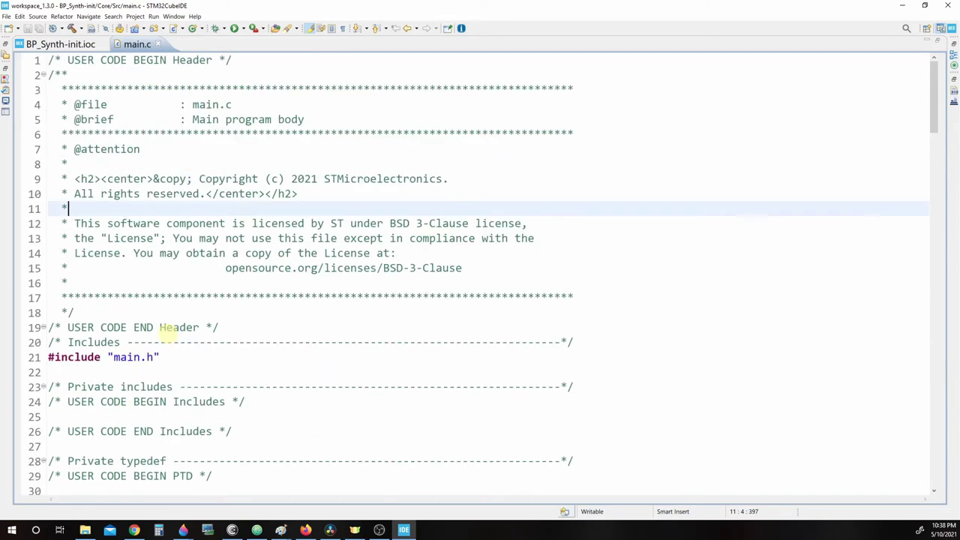
- Restore the editor layout, return to the BP_Synth-init.ioc configuration, and maximize it
click(951, 43)
double_click(39, 194)
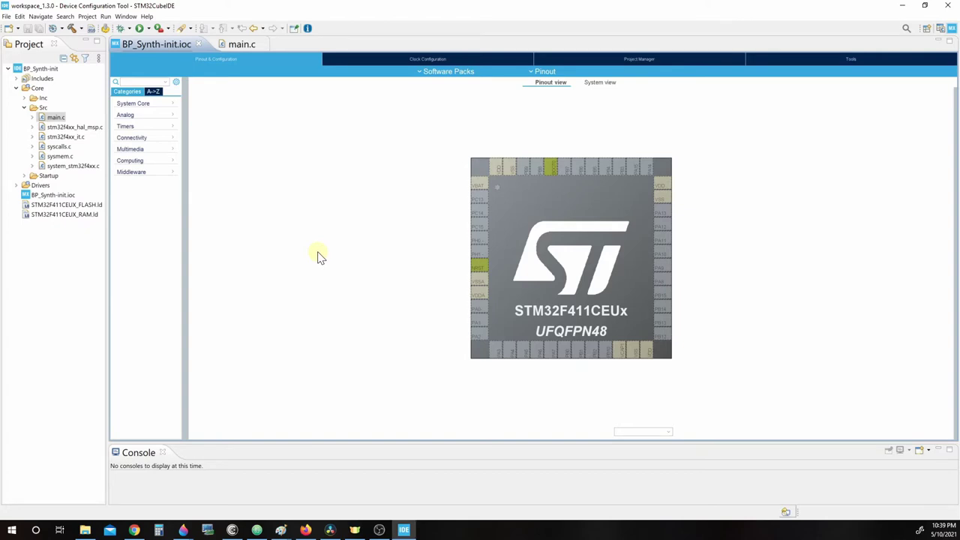
click(951, 46)
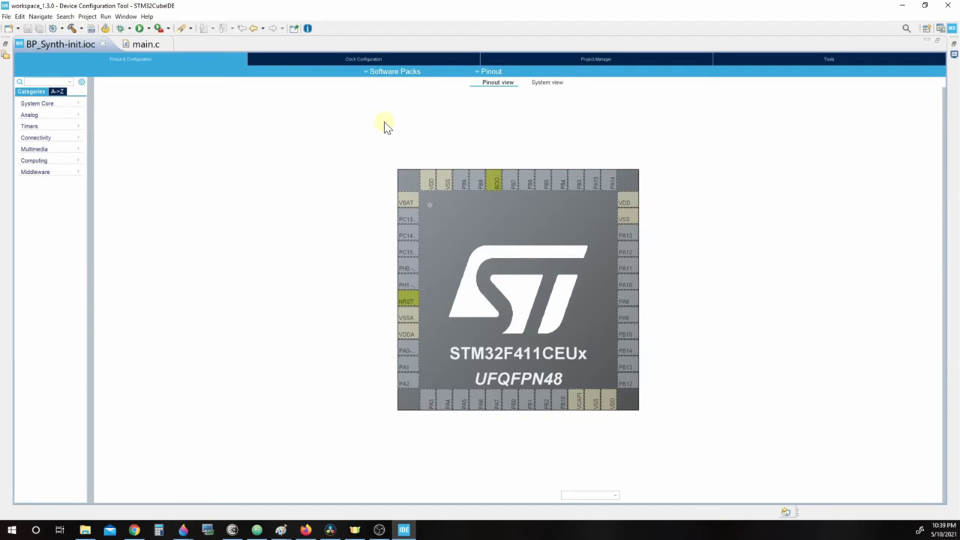
- Set the High Speed Clock (HSE) in the RCC configuration to Crystal/Ceramic Resonator after checking the clock tree's HSI source
click(50, 106)
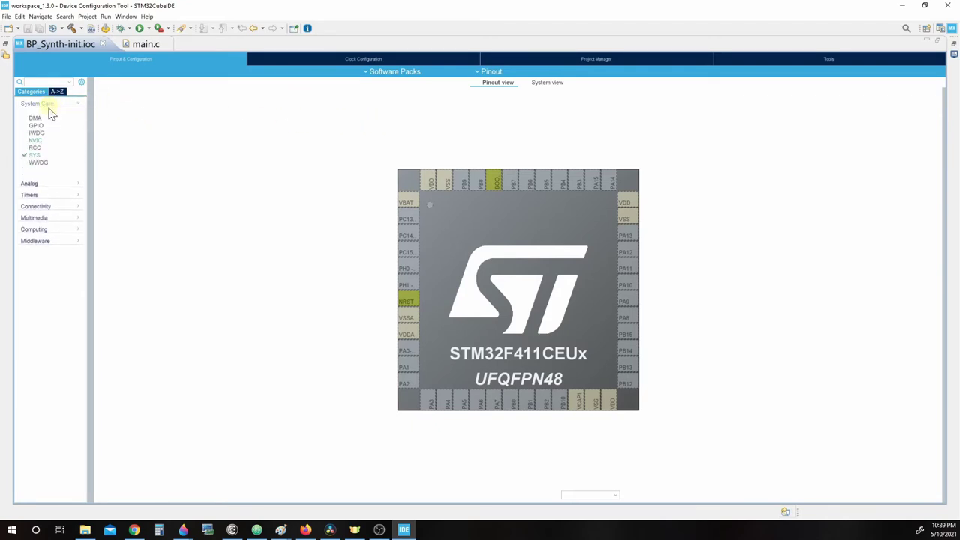
click(36, 148)
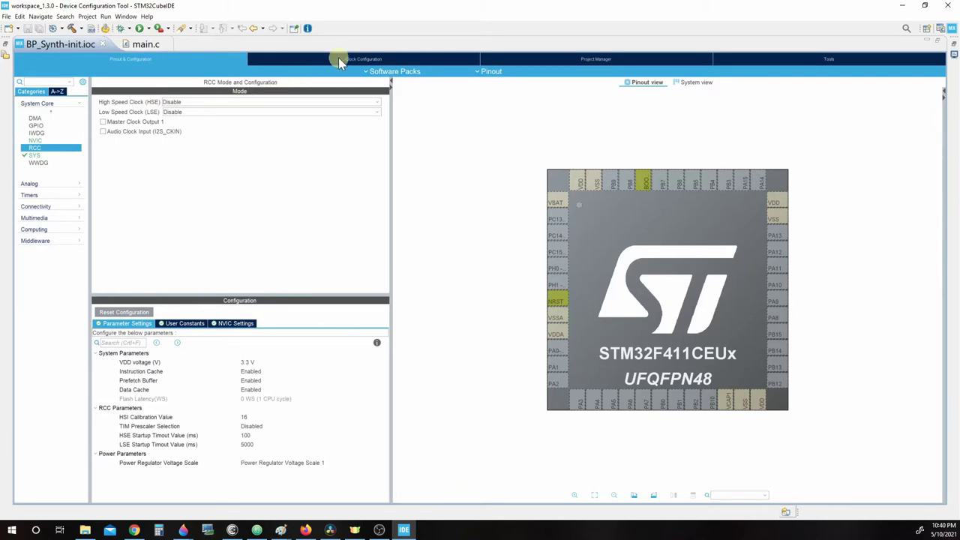
click(400, 60)
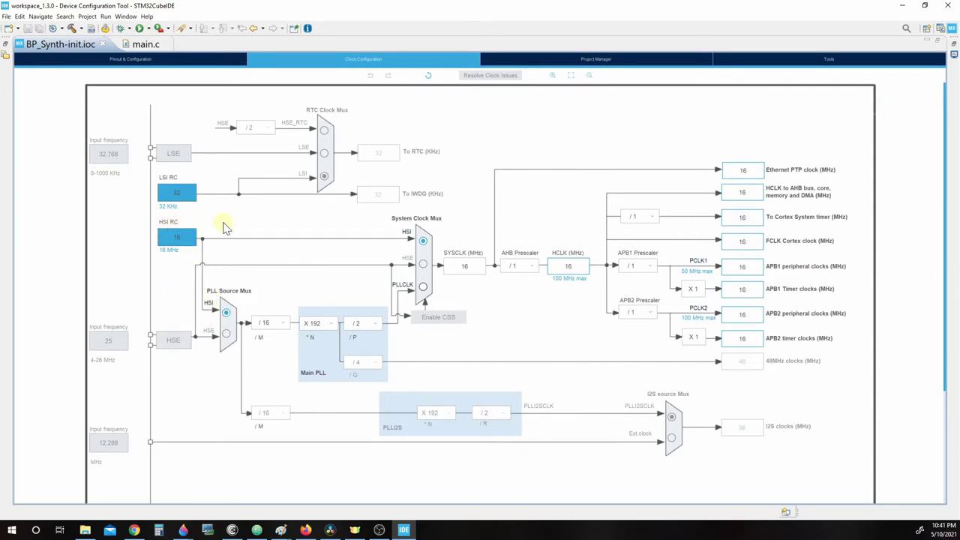
click(174, 241)
click(227, 313)
click(186, 64)
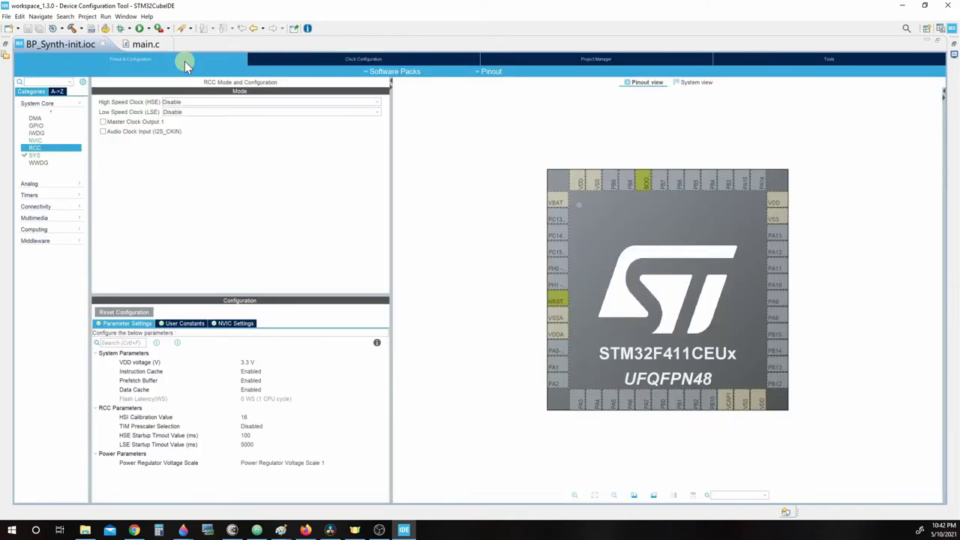
click(208, 102)
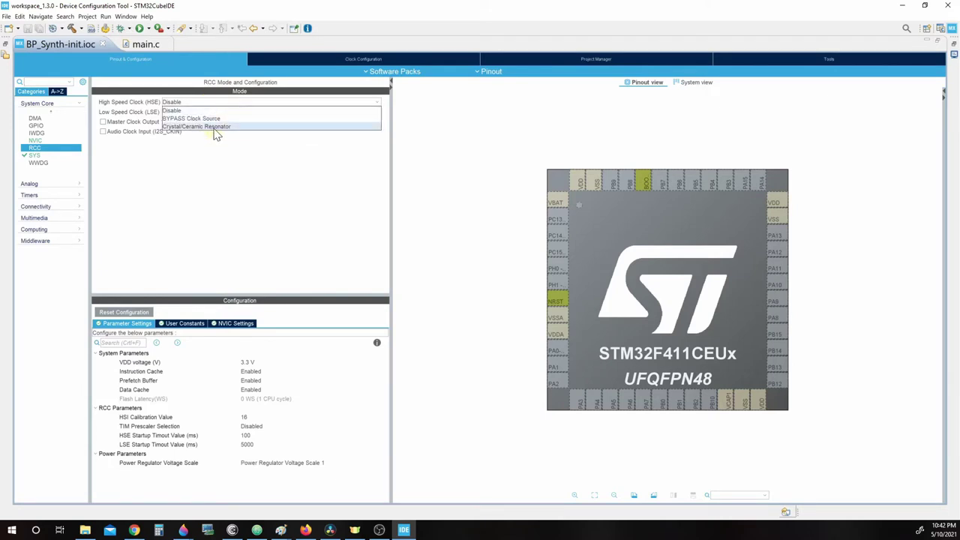
click(216, 127)
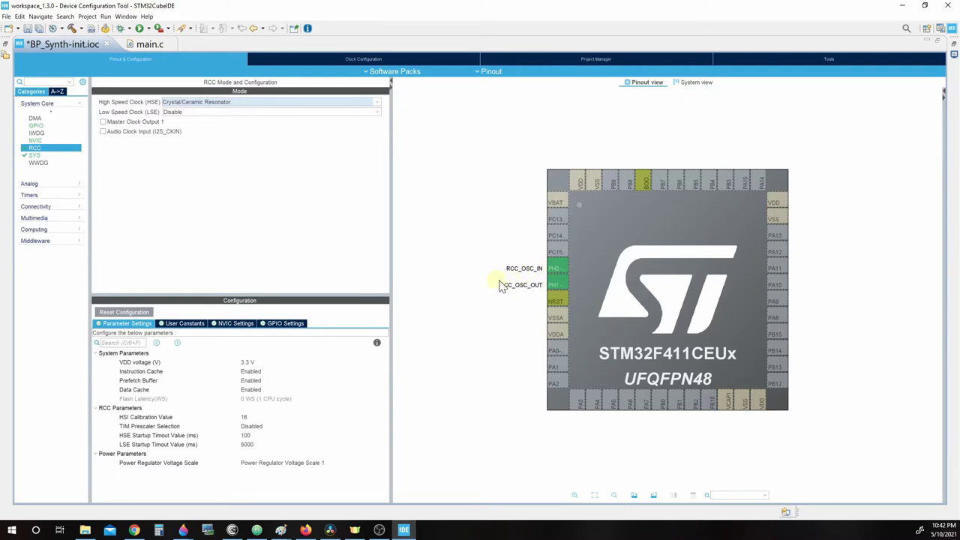
- In the clock configuration, set the PLL source to HSE and HCLK to 100 MHz, allowing the clock wizard to use other sources
click(397, 58)
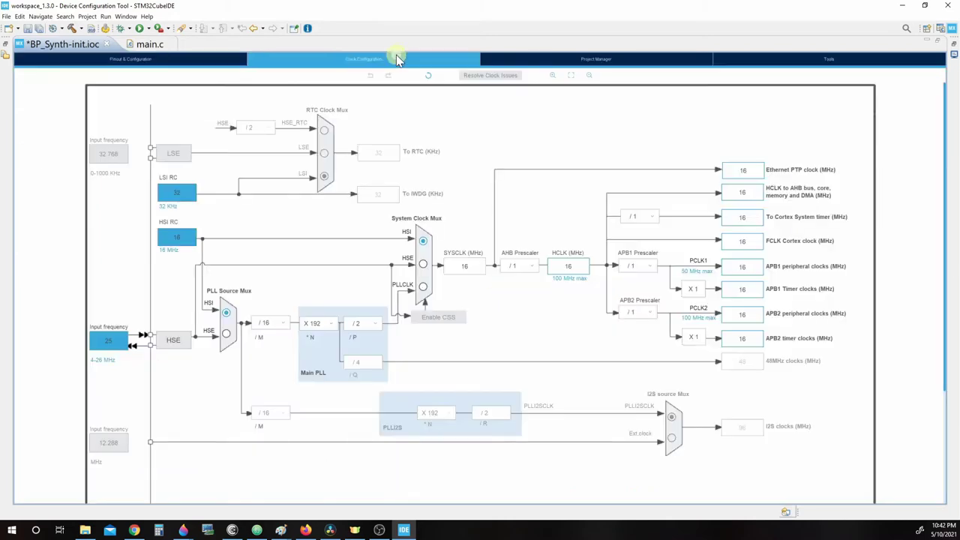
click(226, 334)
double_click(555, 267)
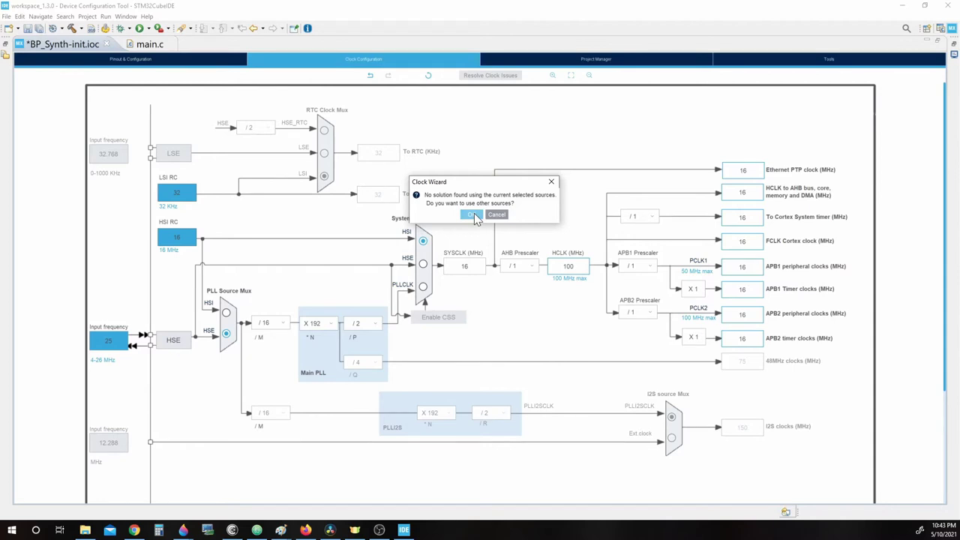
click(474, 215)
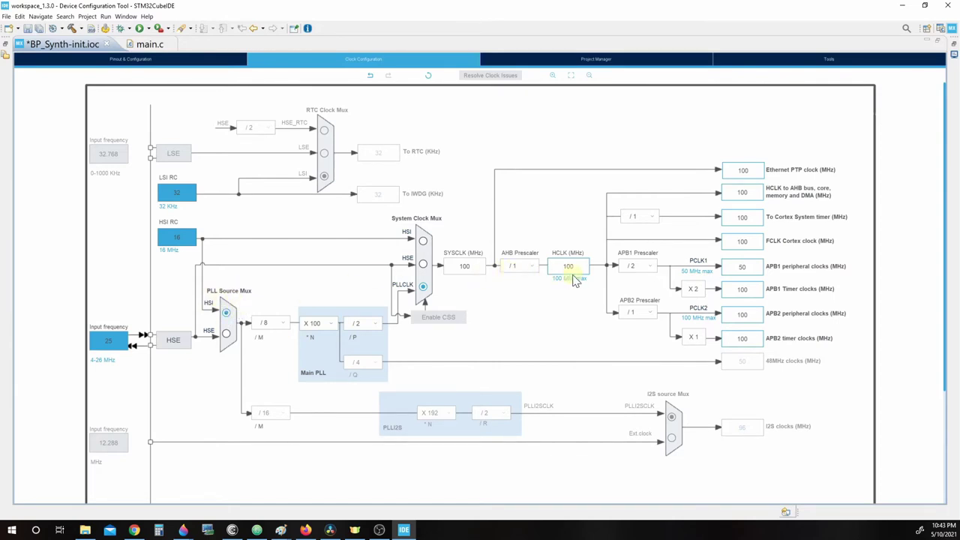
- Switch the PLL source mux back to HSE and open the HCLK frequency for editing
click(226, 334)
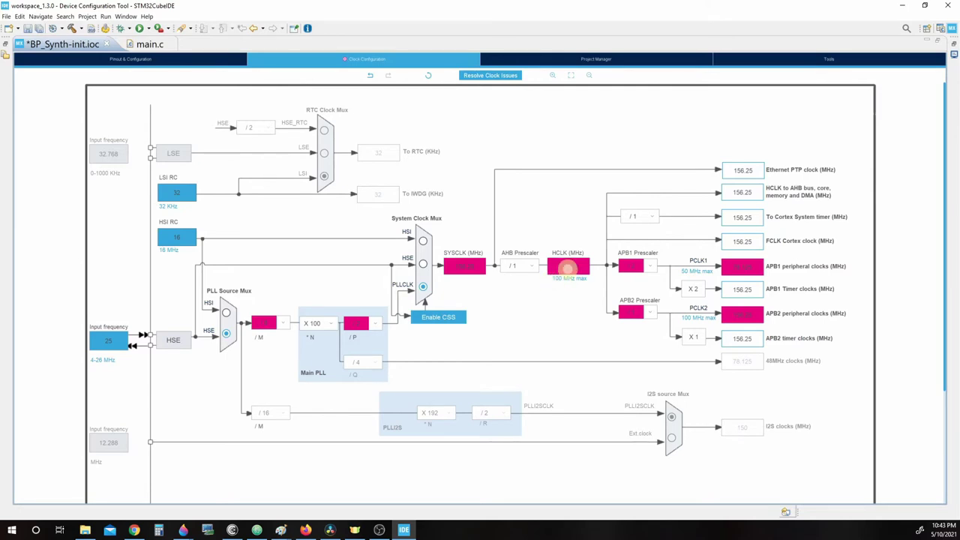
double_click(579, 267)
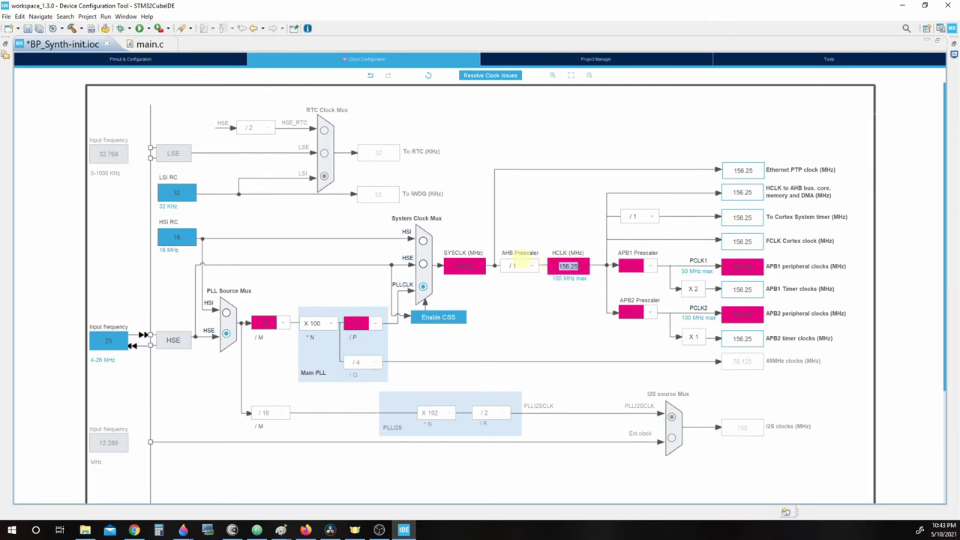